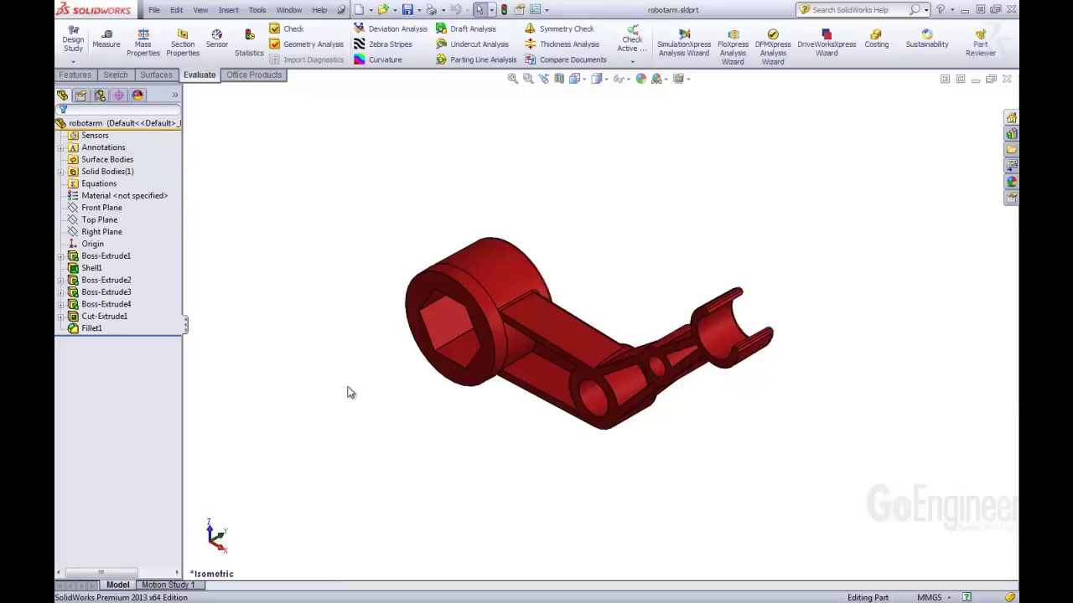
Step: Switch the robot arm to the Front view, then Right, then back to Isometric
key(space)
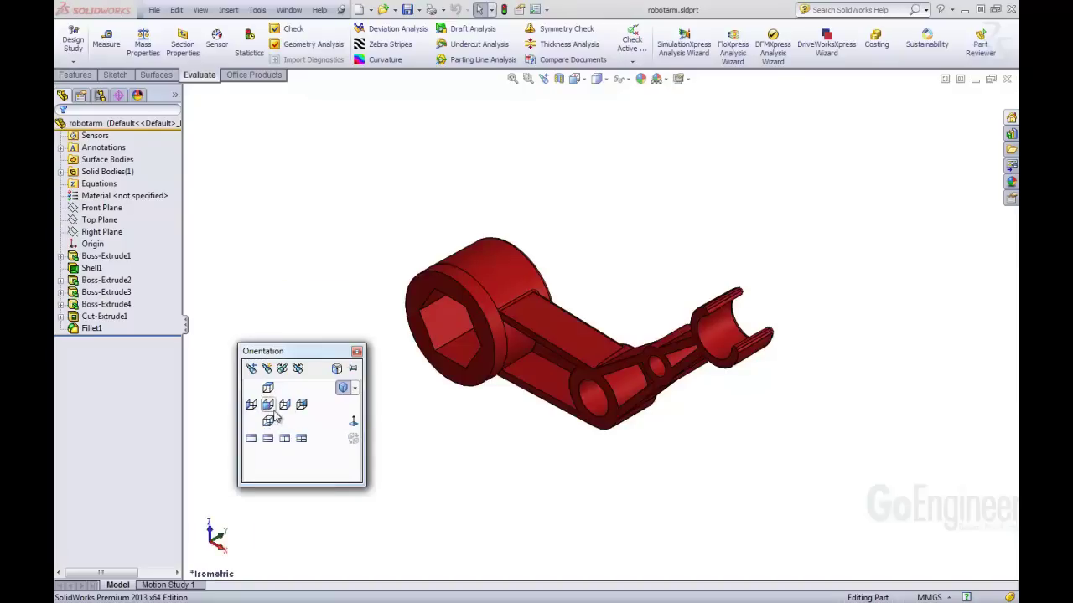
click(355, 389)
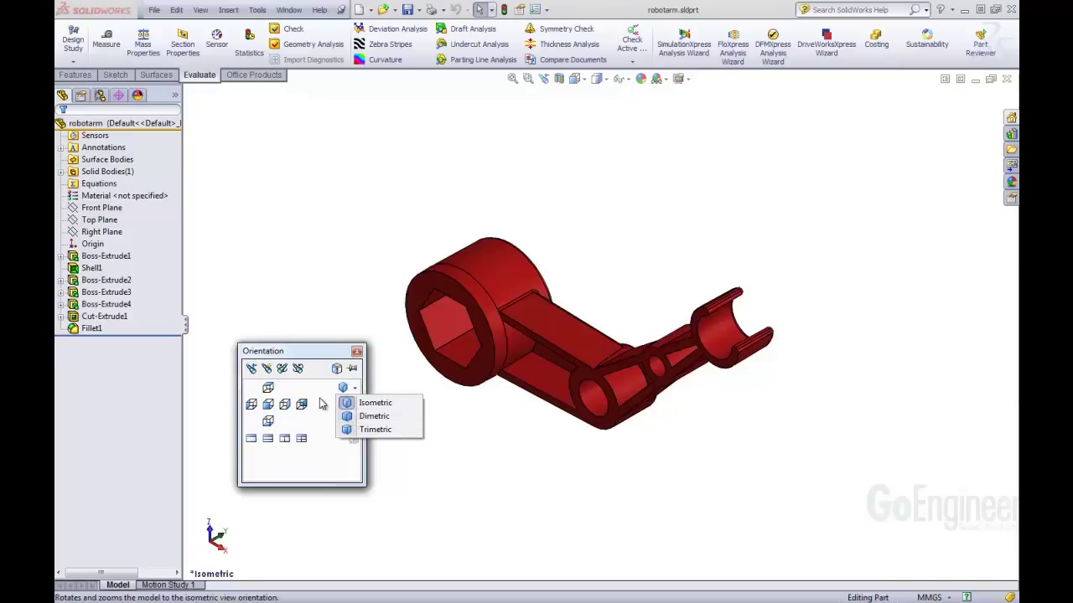
click(268, 404)
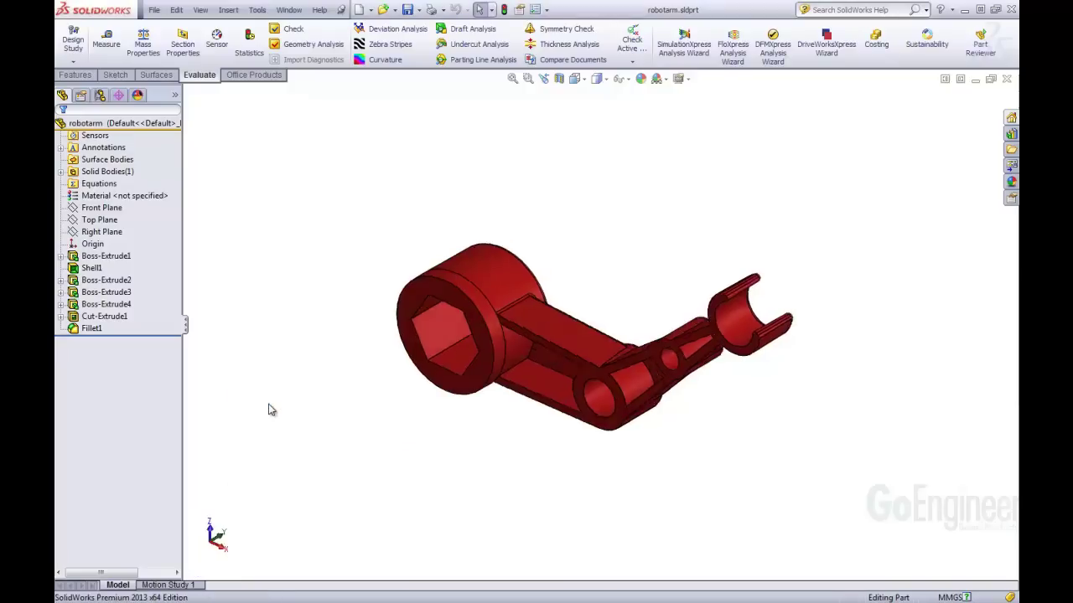
key(space)
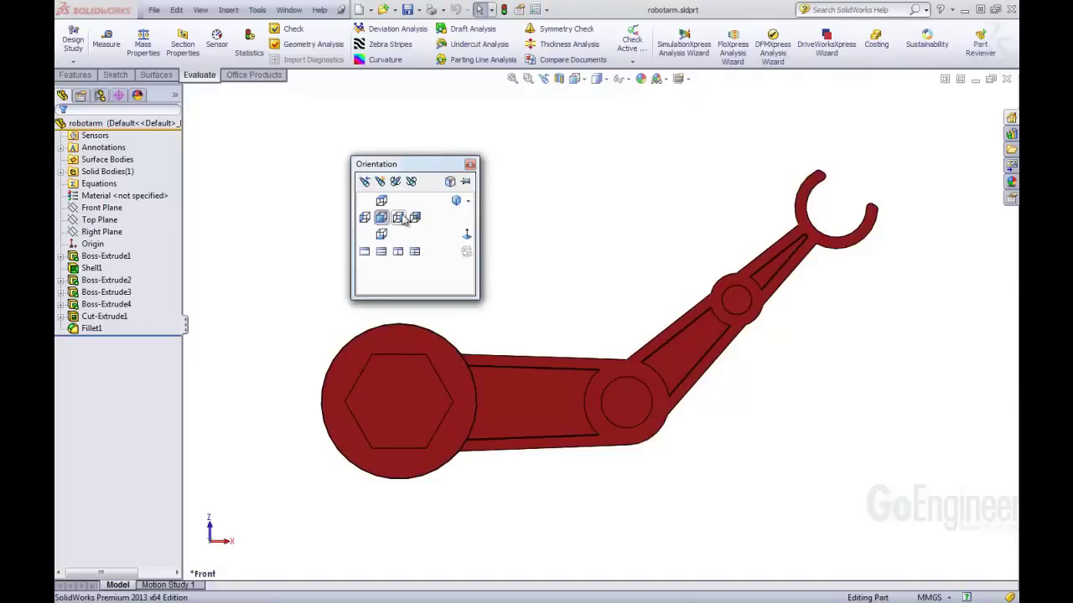
click(401, 215)
key(space)
click(458, 199)
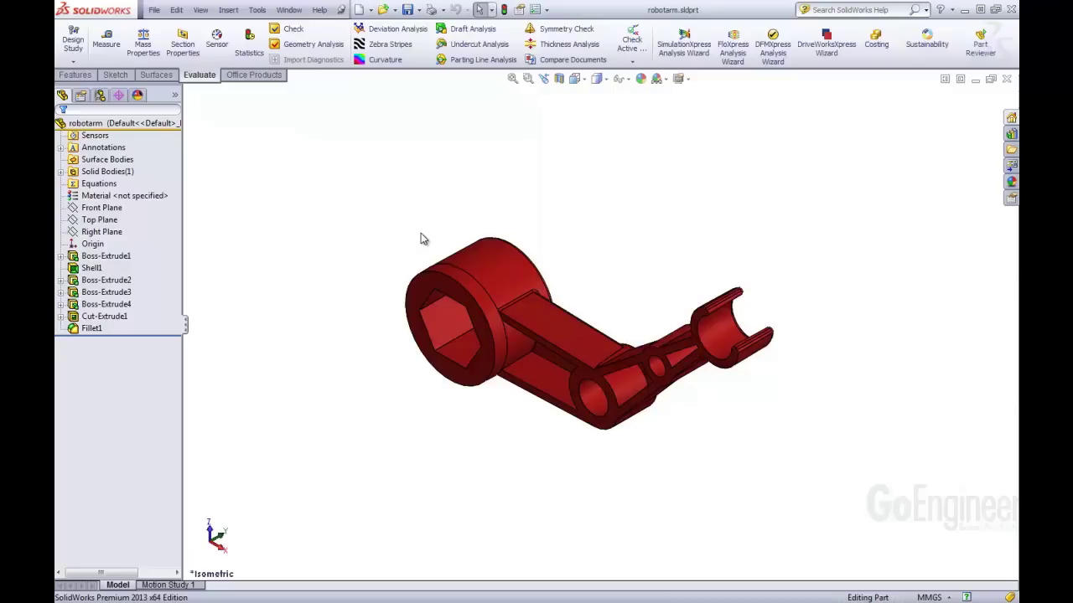
Step: Turn on the View Selector cube, use its faces to show side and Right views, then return to Isometric
key(space)
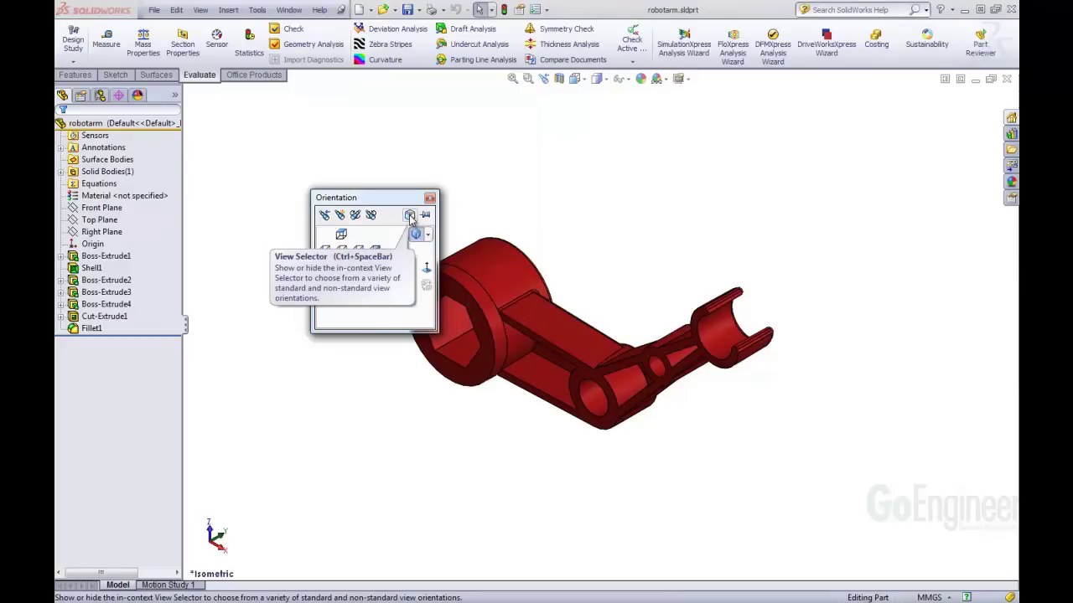
click(410, 217)
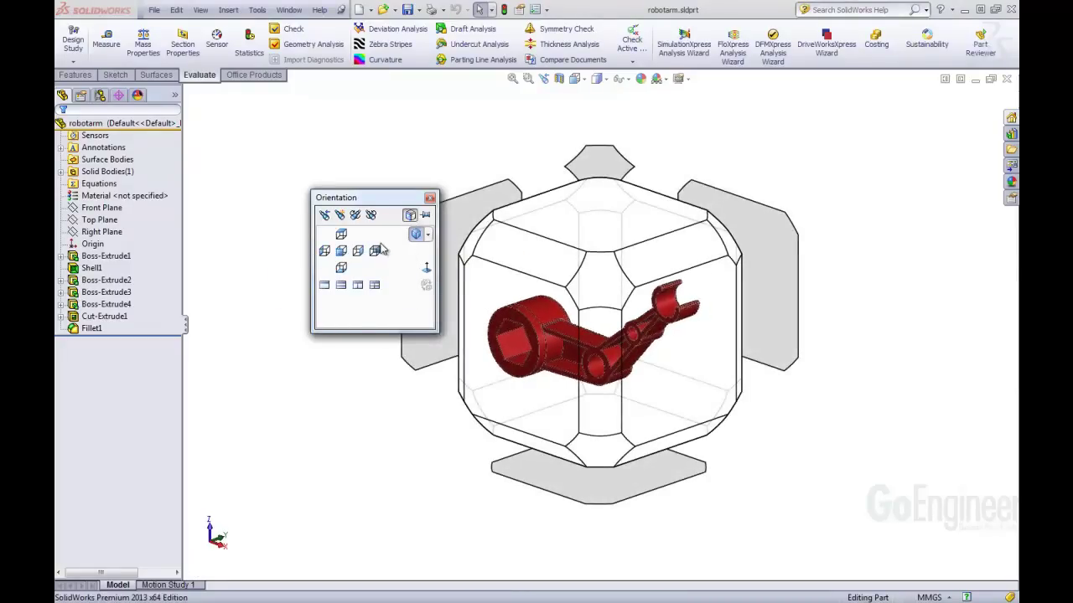
drag(391, 199, 293, 194)
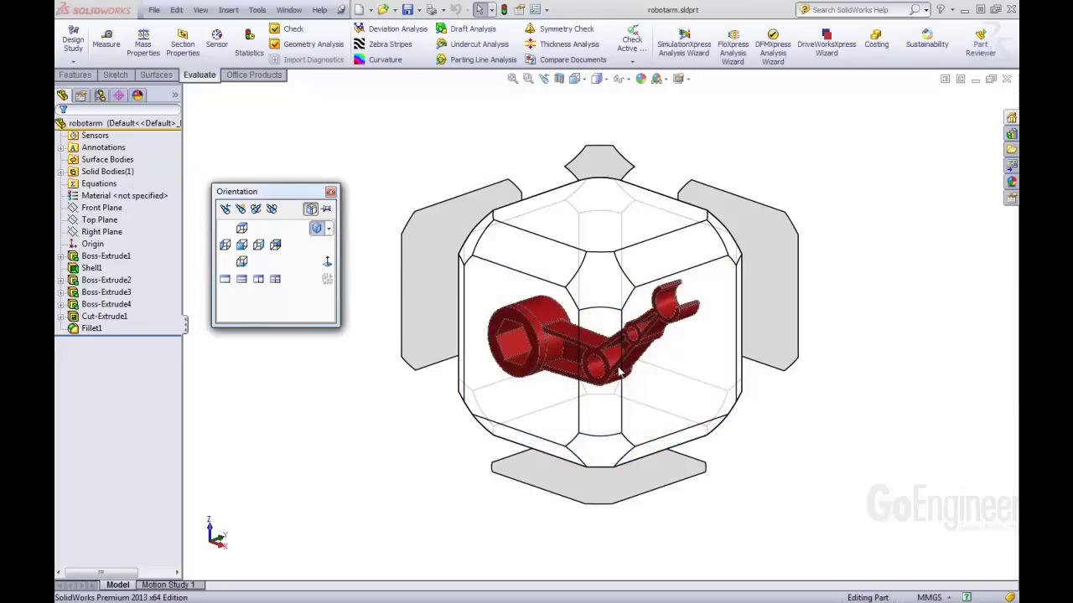
click(654, 272)
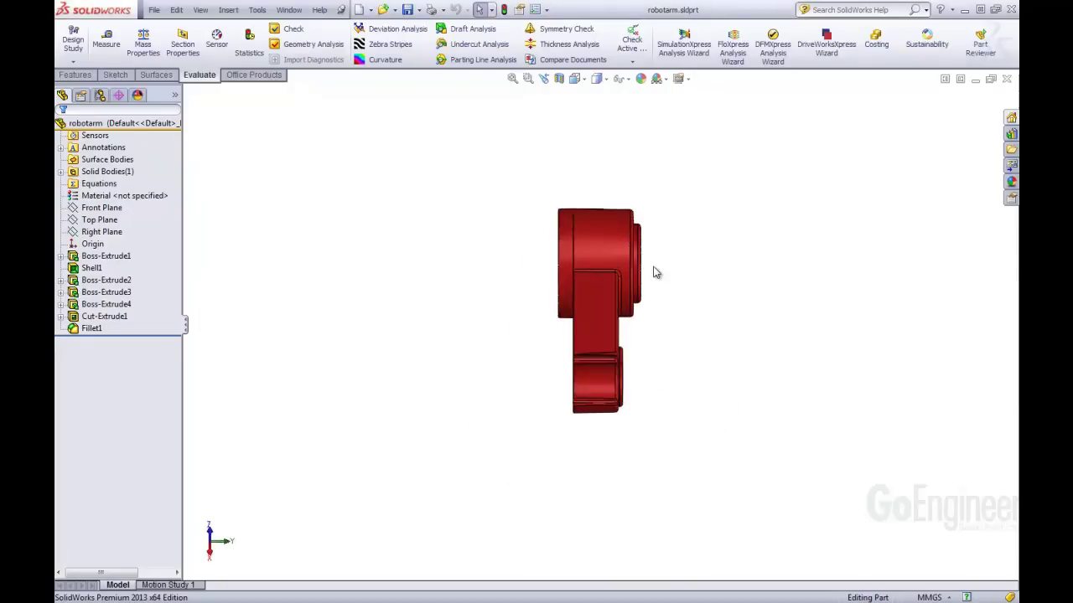
key(space)
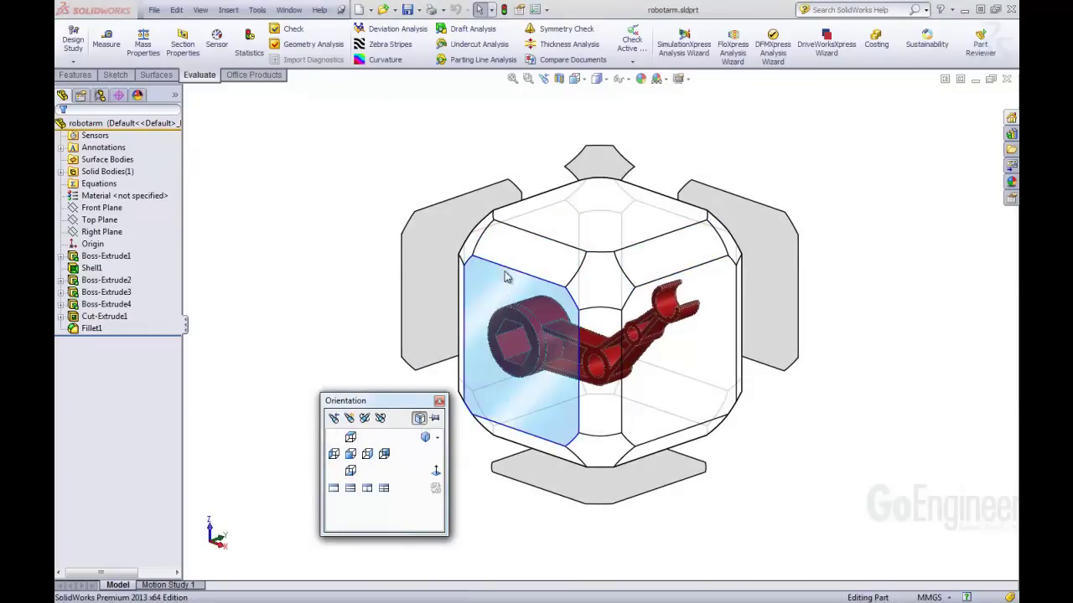
click(419, 417)
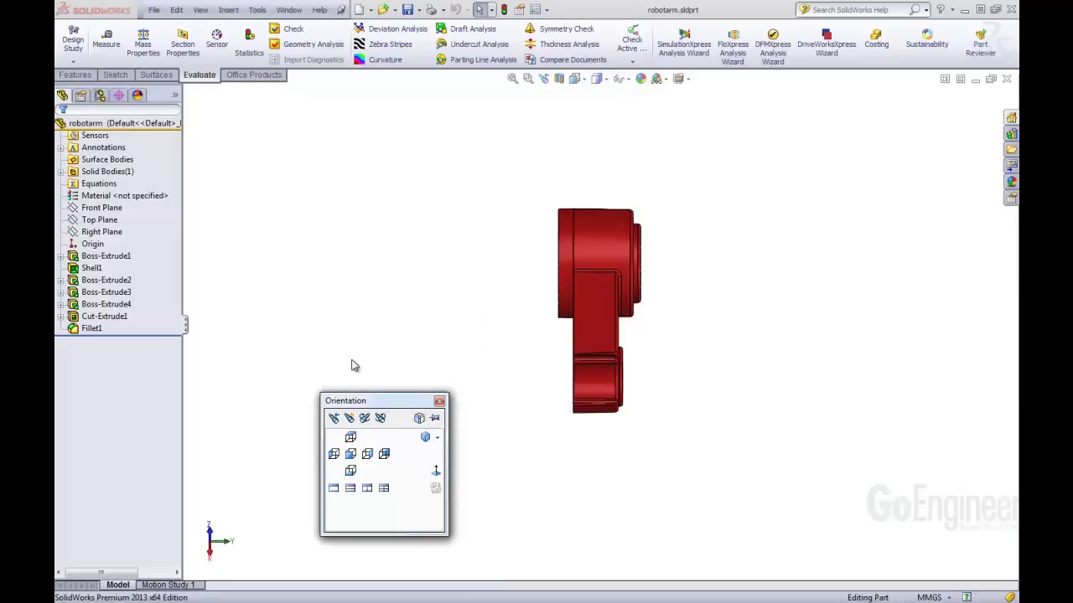
click(367, 455)
key(space)
click(427, 441)
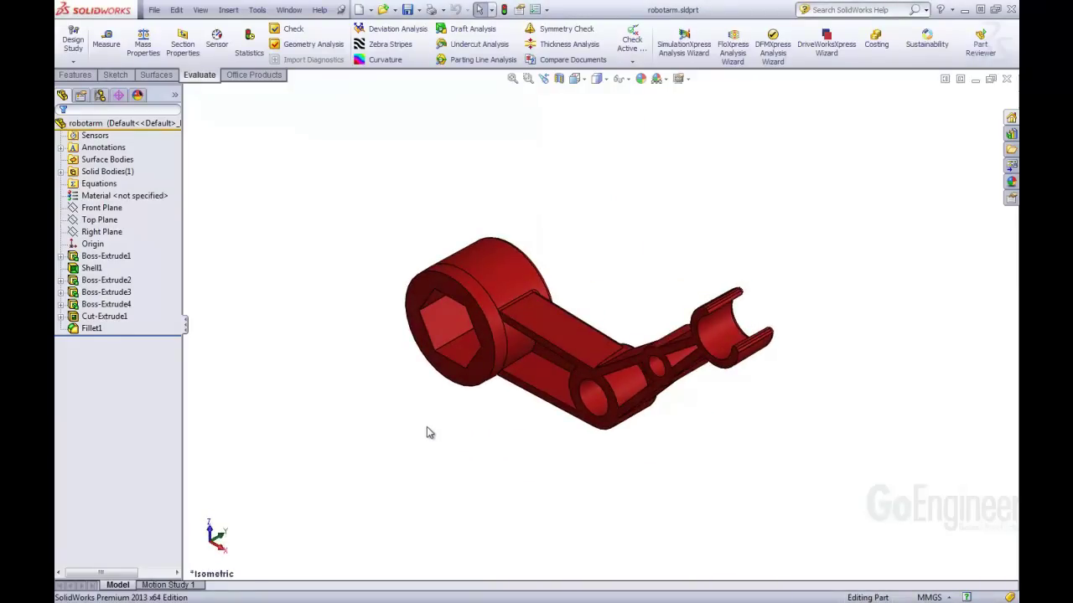
key(ctrl+space)
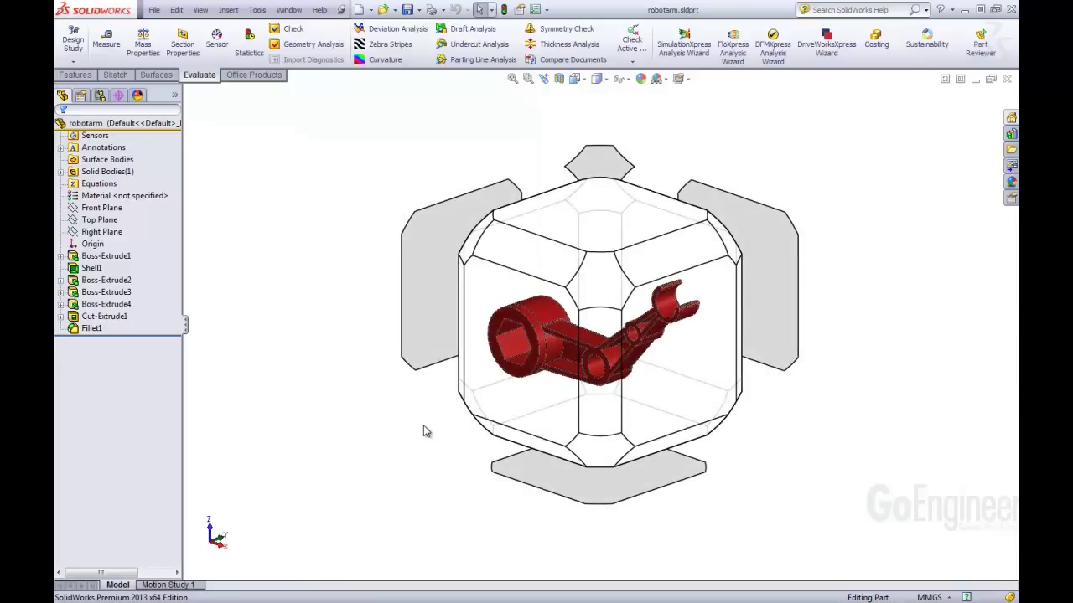
click(718, 390)
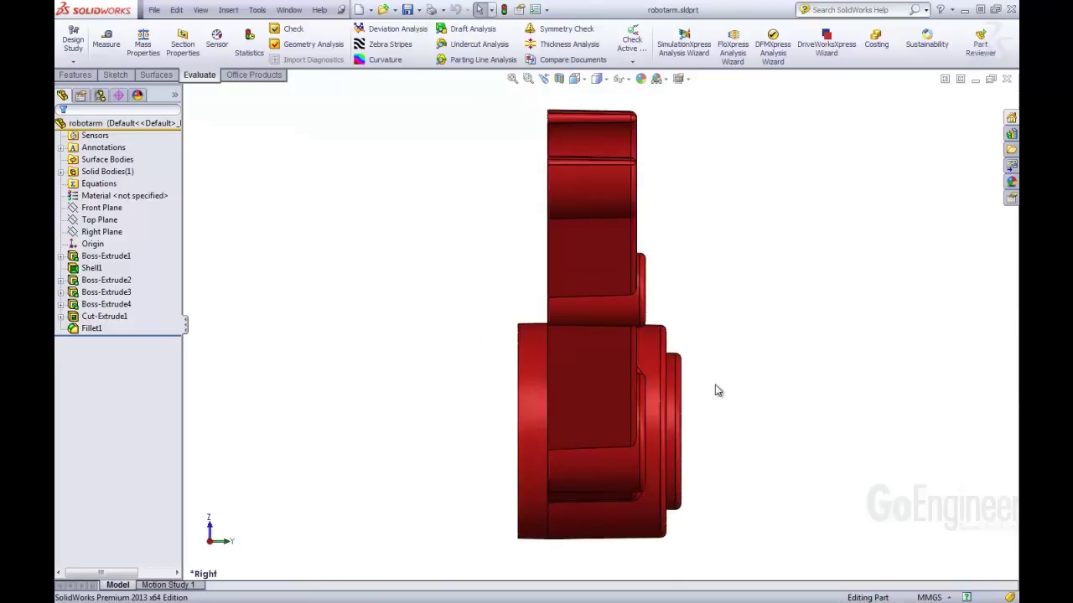
key(ctrl+space)
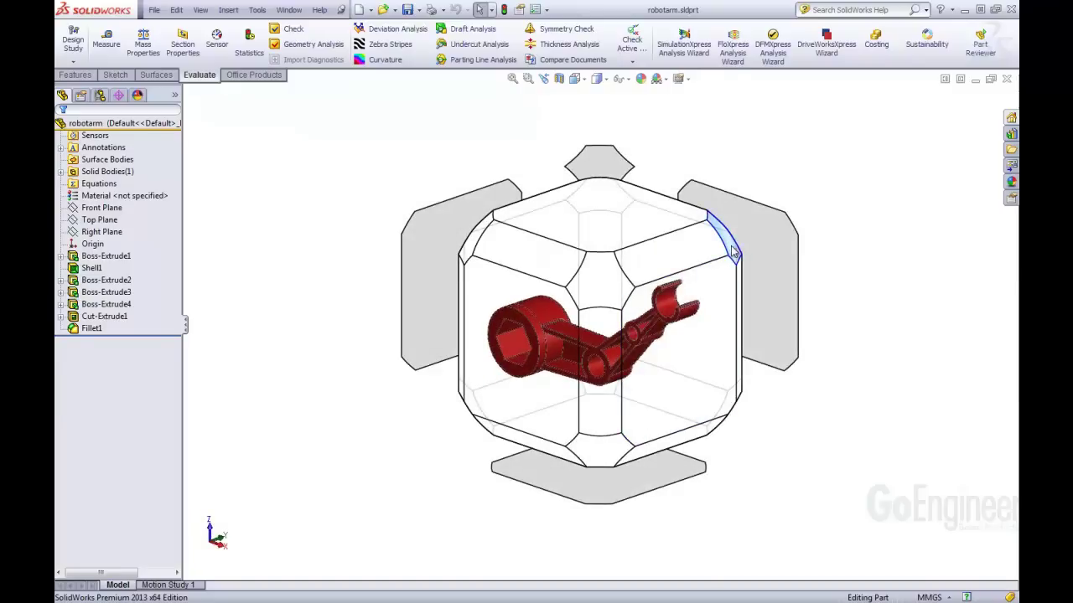
click(731, 251)
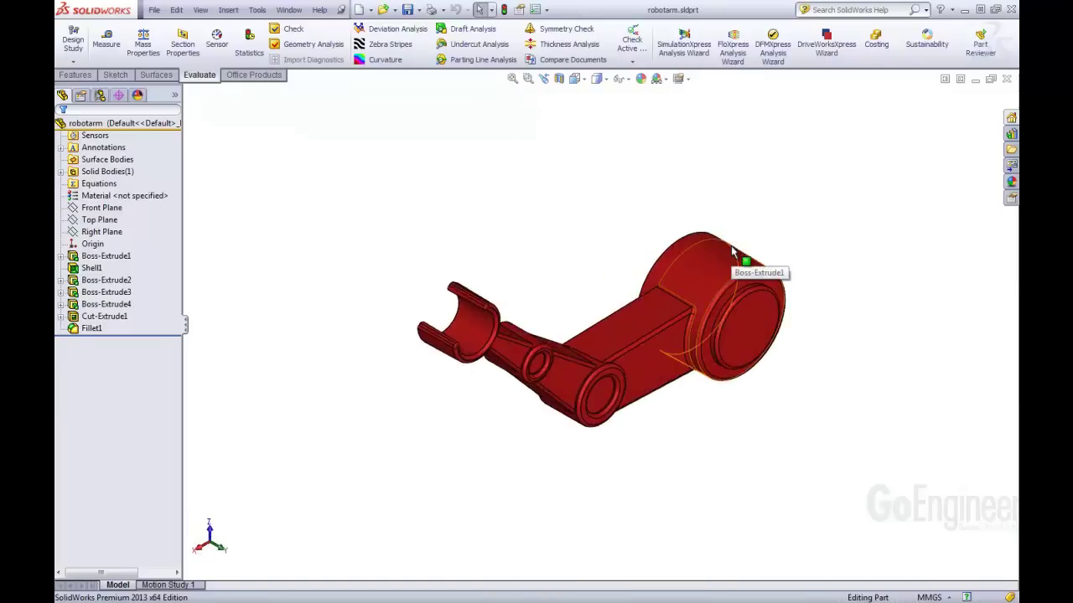
key(space)
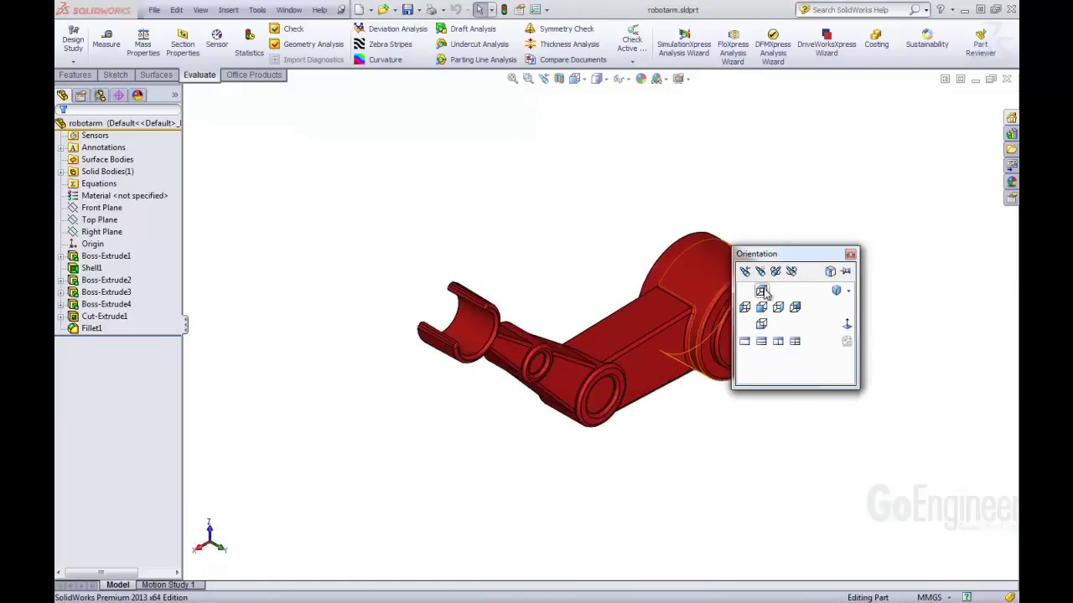
click(835, 291)
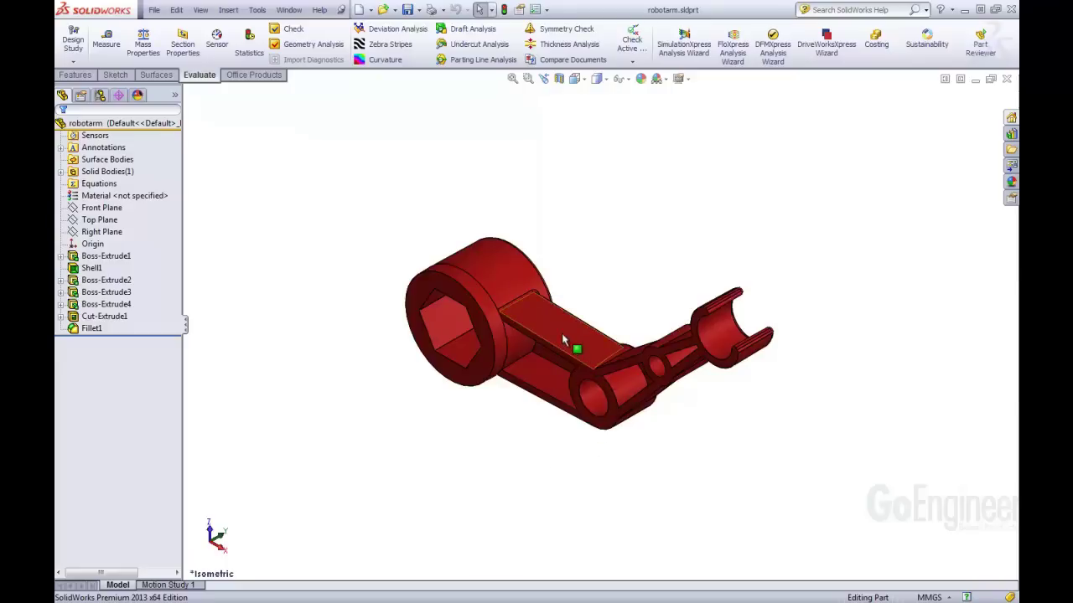
Step: Orbit the robot arm to a new angle and save that orientation as a new view named 'my view'
middle_drag(575, 353, 575, 428)
key(Escape)
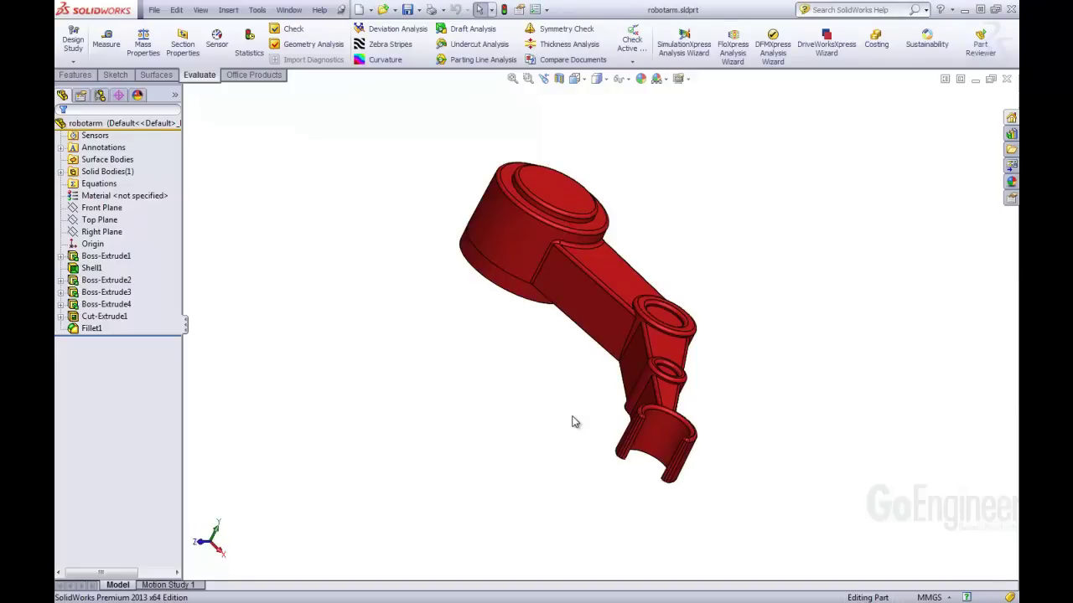
key(space)
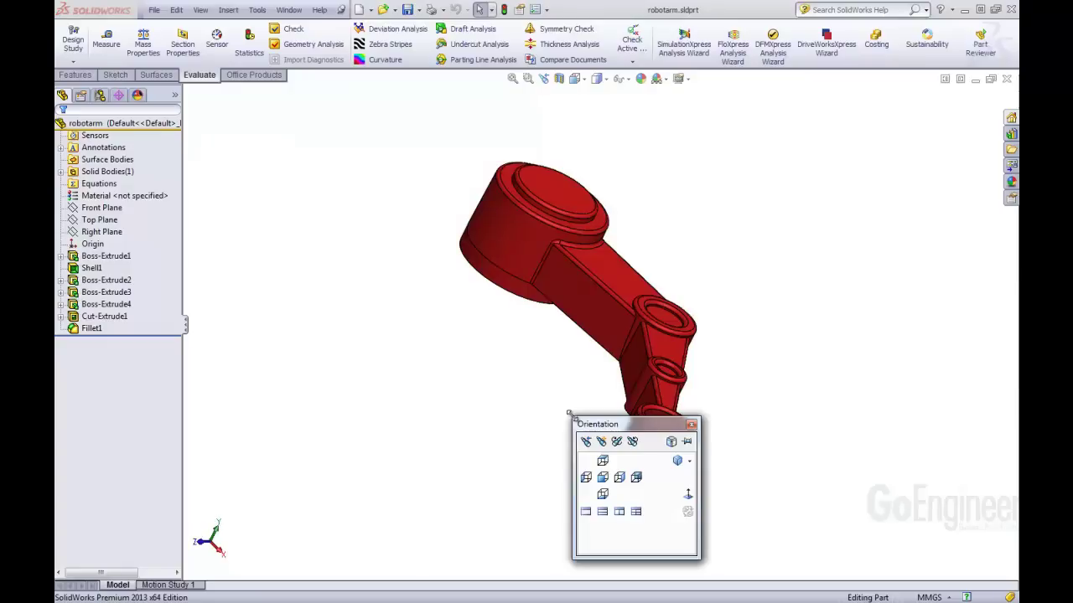
click(603, 446)
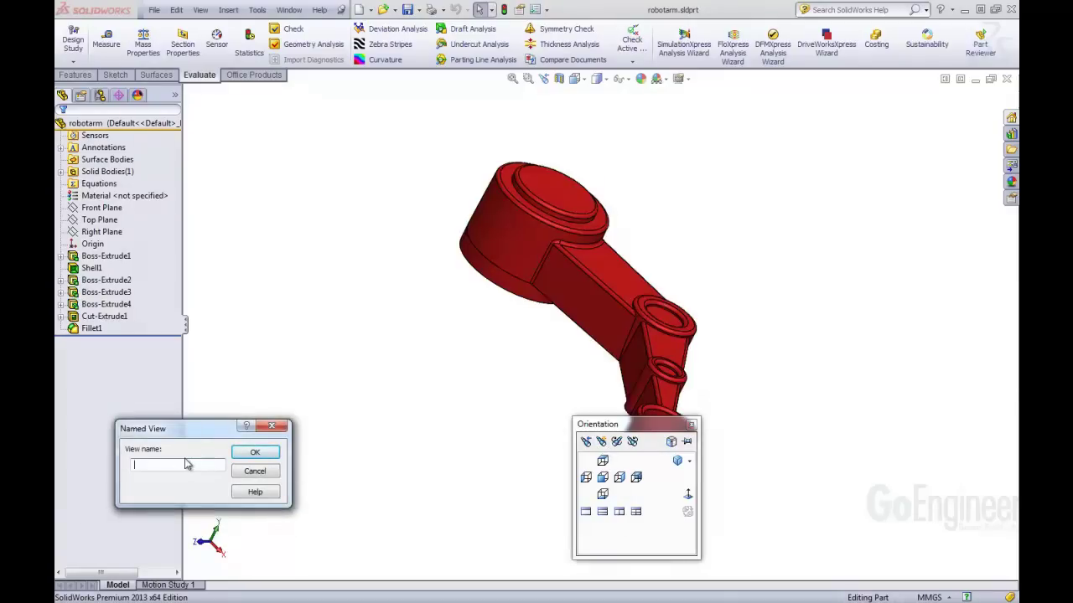
text(my view)
key(Return)
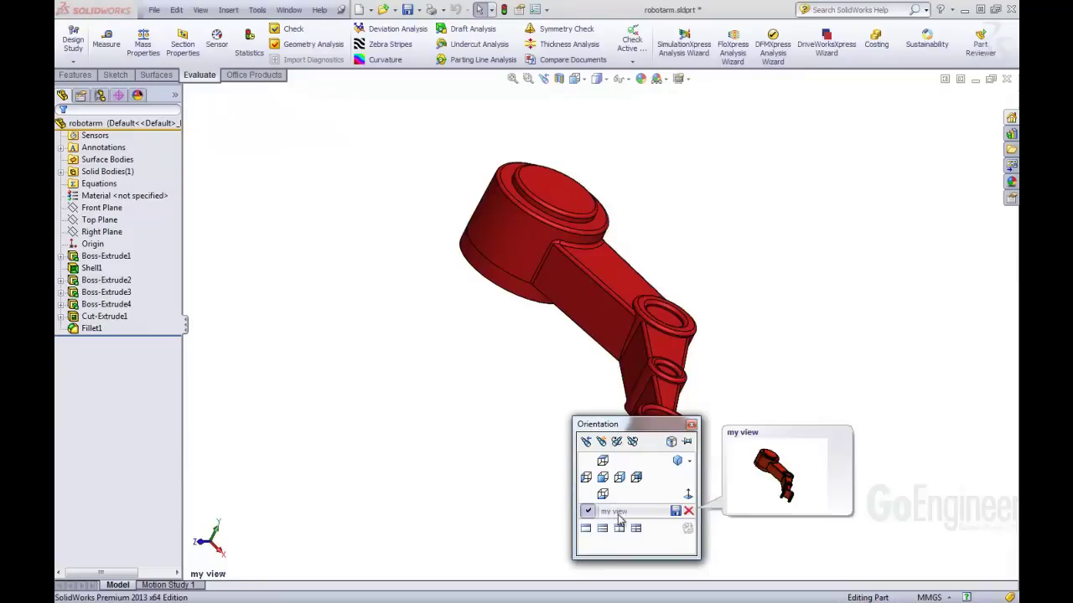
Step: Store 'my view' in SolidWorks and confirm it appears under Saved Views
mouse_move(617, 520)
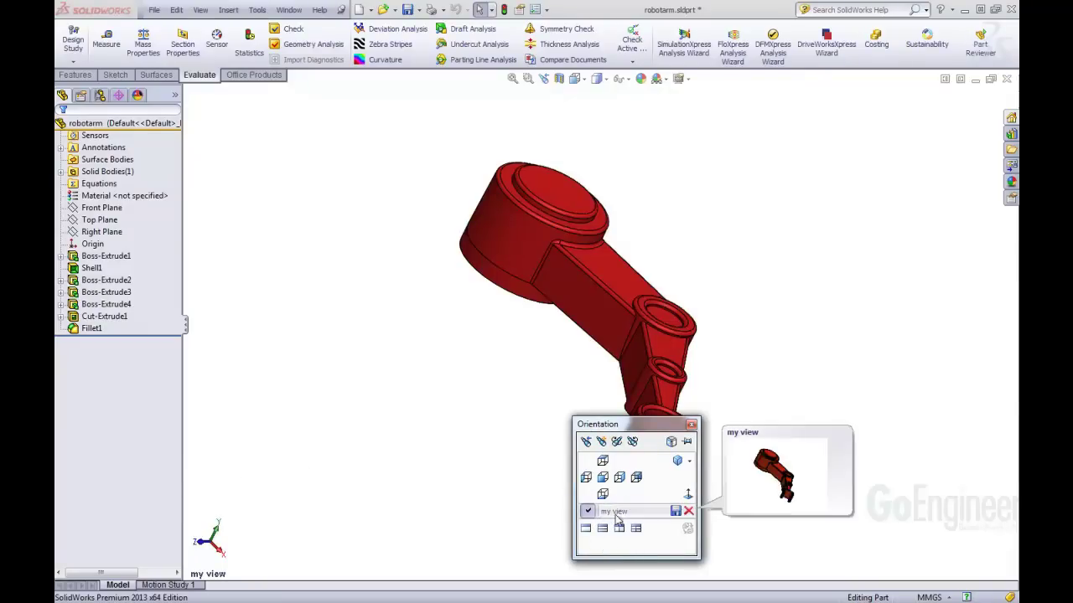
click(676, 513)
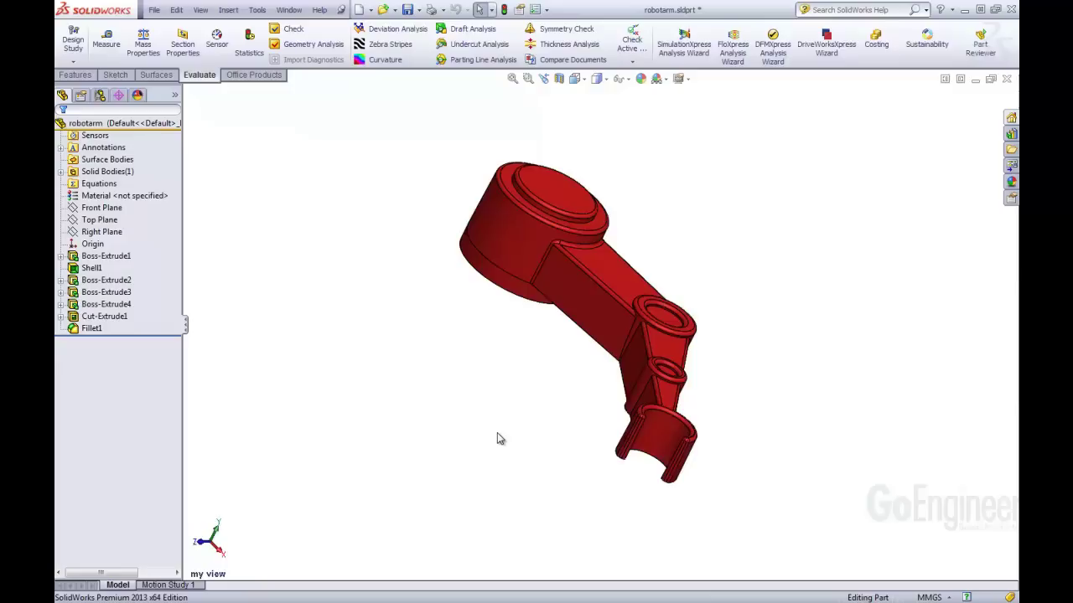
key(space)
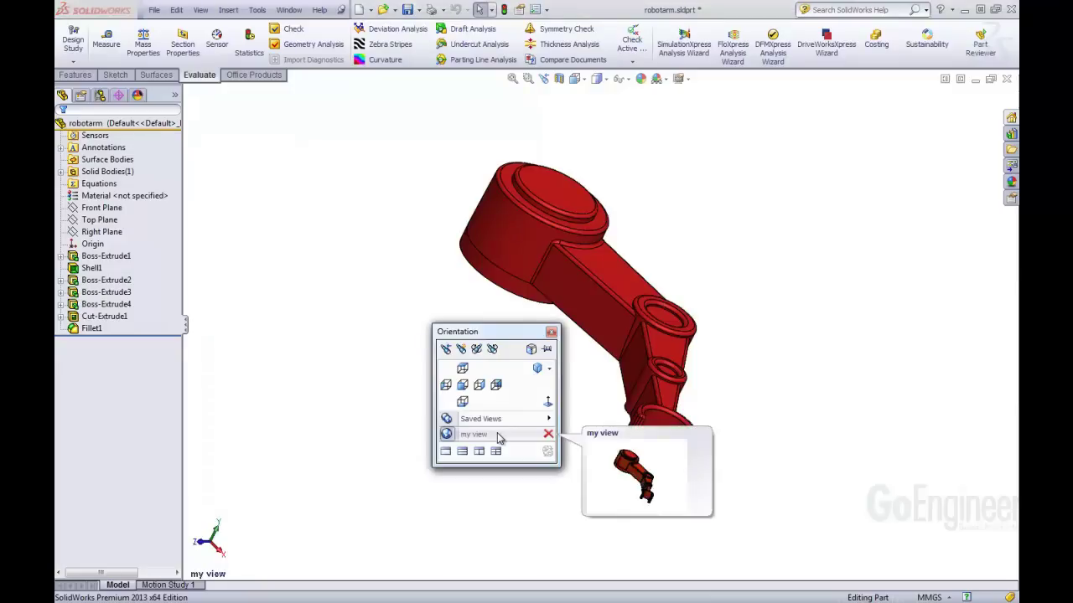
mouse_move(526, 423)
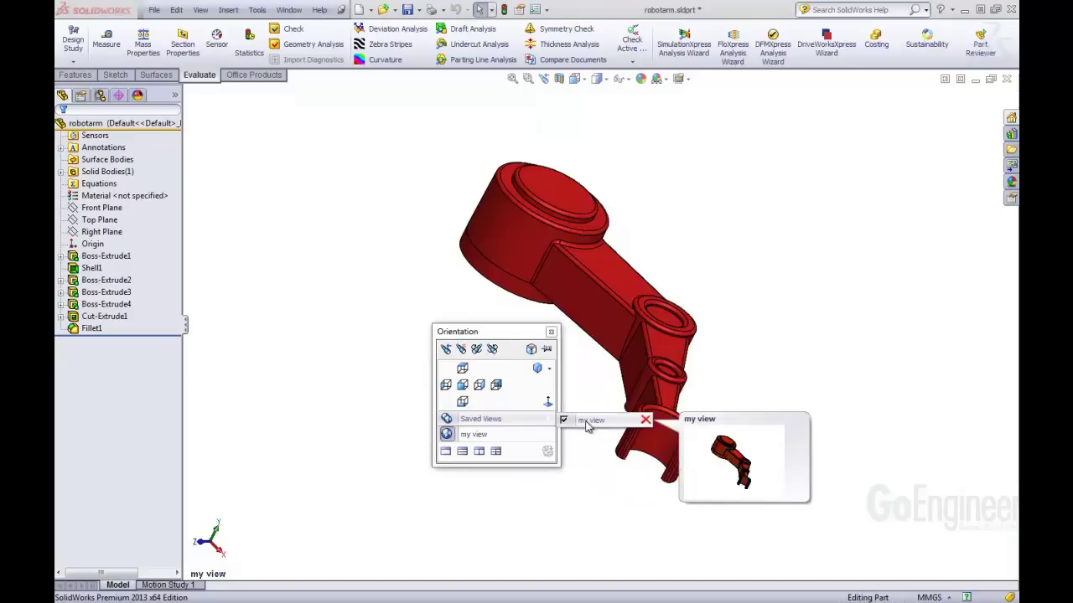
click(411, 421)
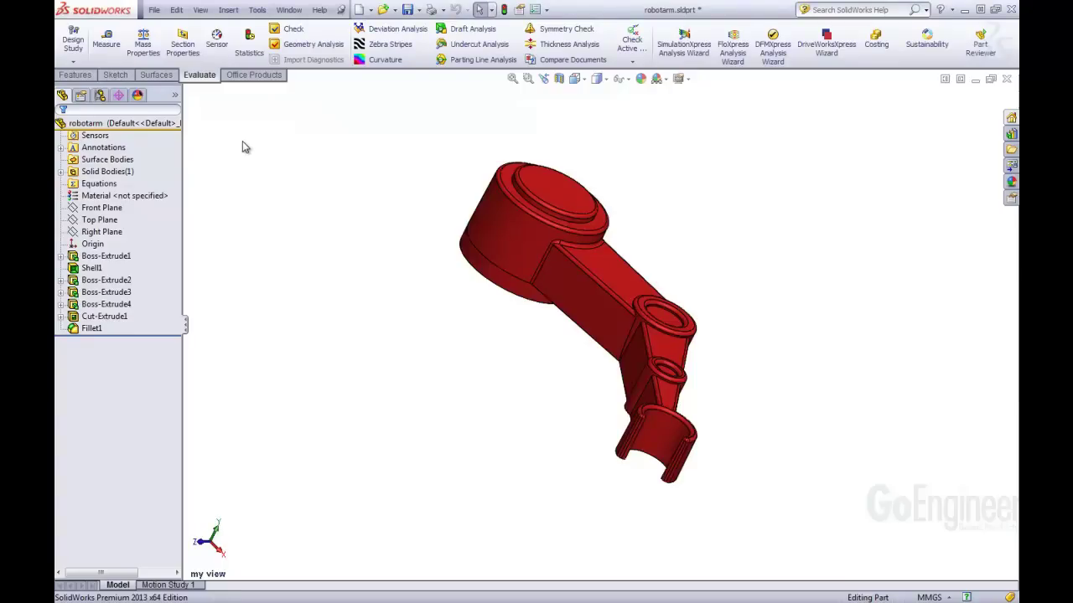
Step: Open robotleg.sldprt from Recent Documents and apply the saved 'my view' orientation to it
key(r)
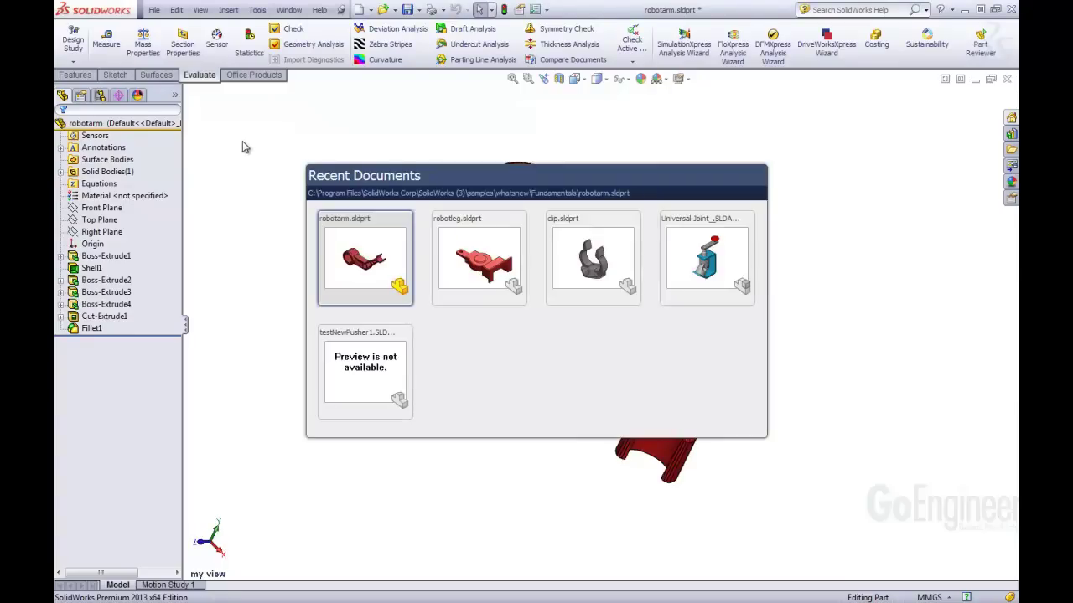
click(466, 249)
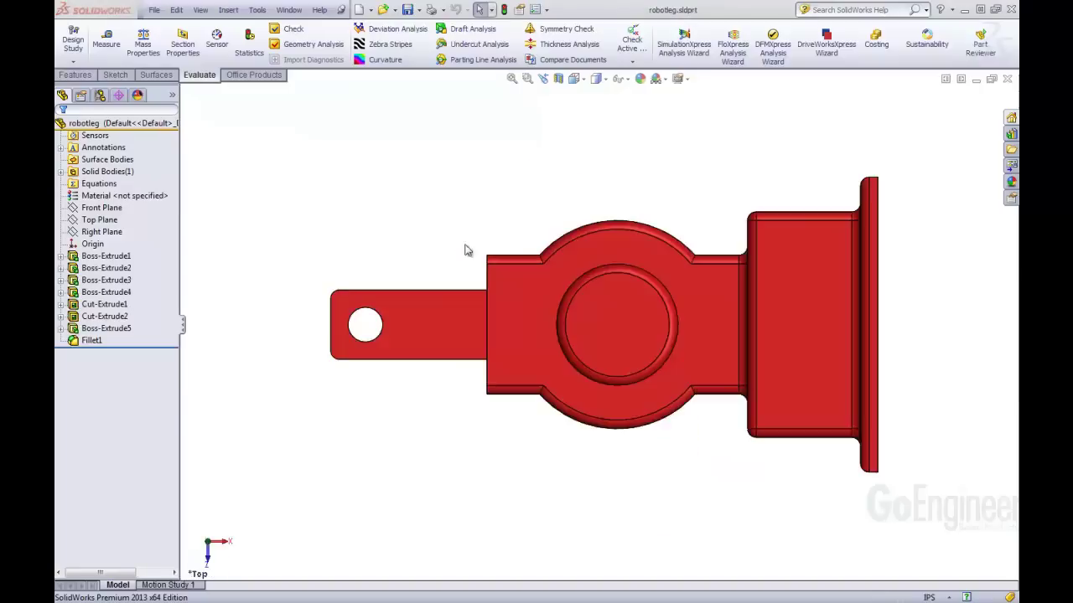
middle_drag(503, 485, 522, 408)
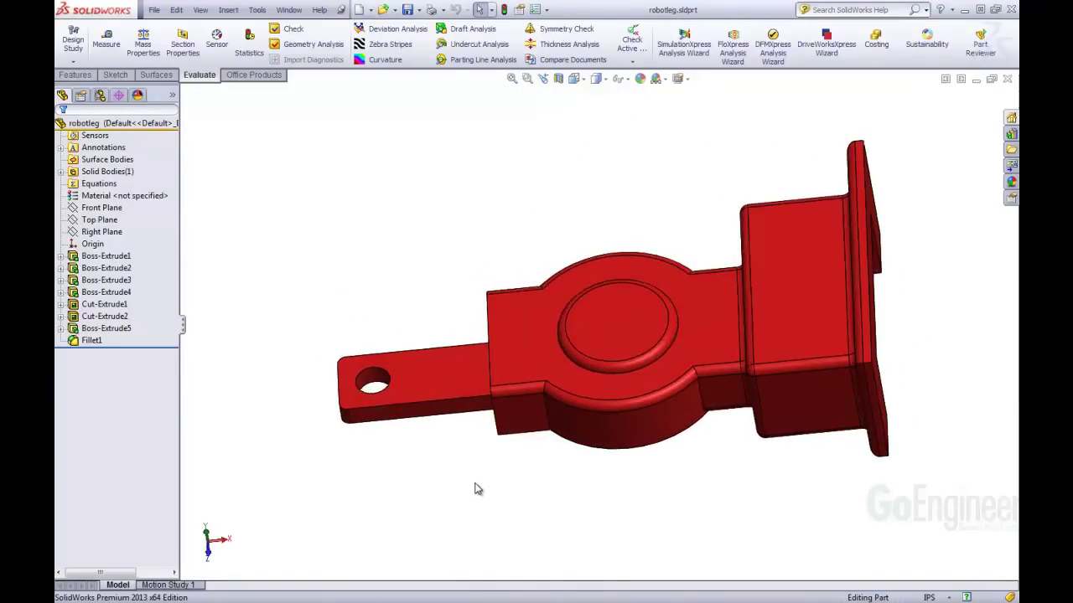
key(space)
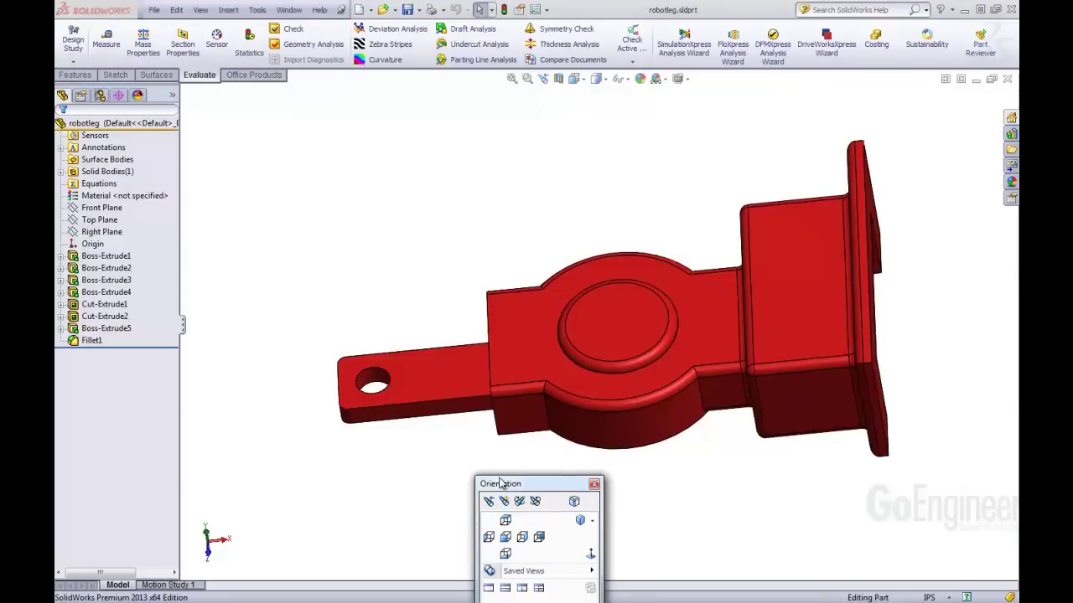
mouse_move(484, 514)
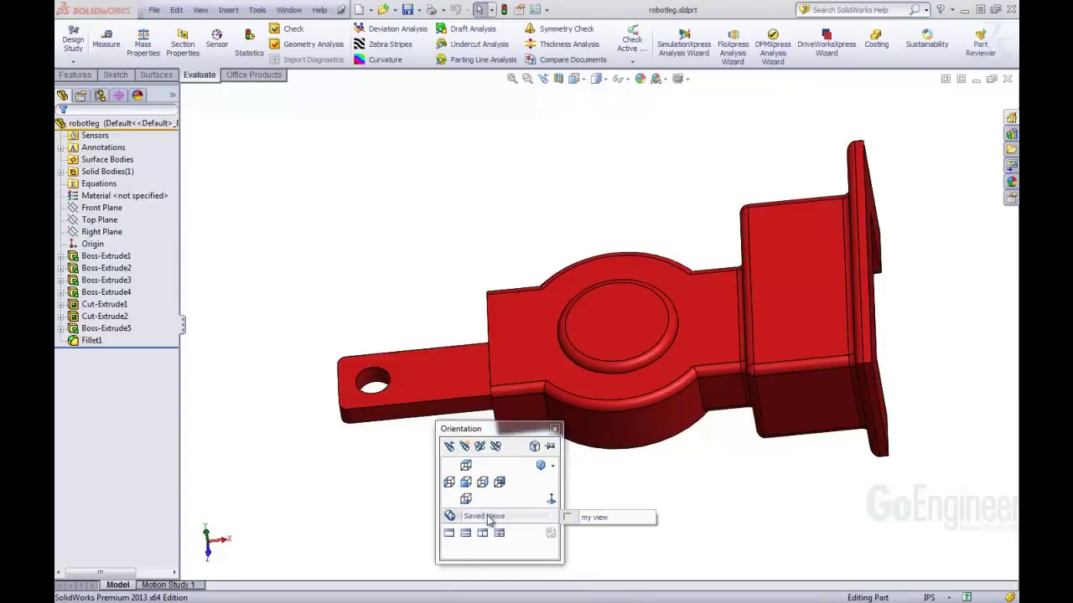
click(593, 517)
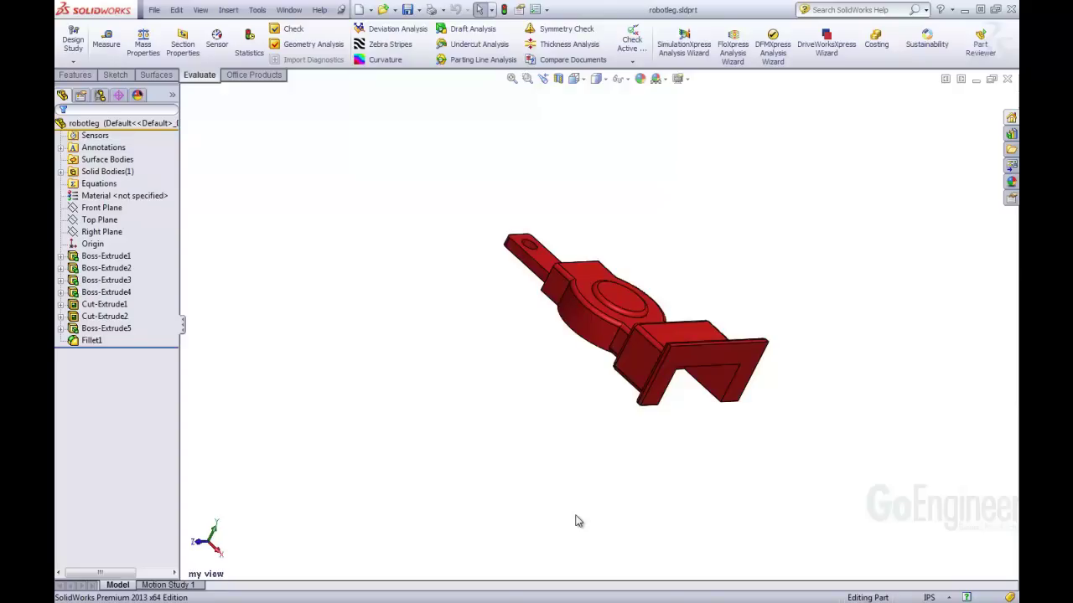
Step: Turn on the View Selector cube around the robot leg and check 'my view' under Saved Views
key(space)
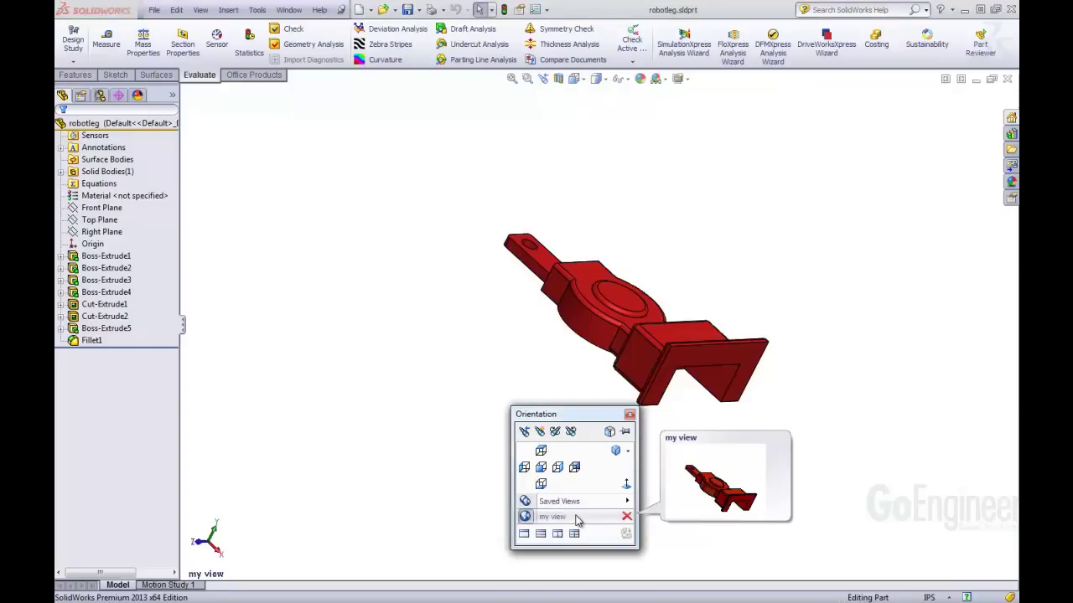
click(609, 432)
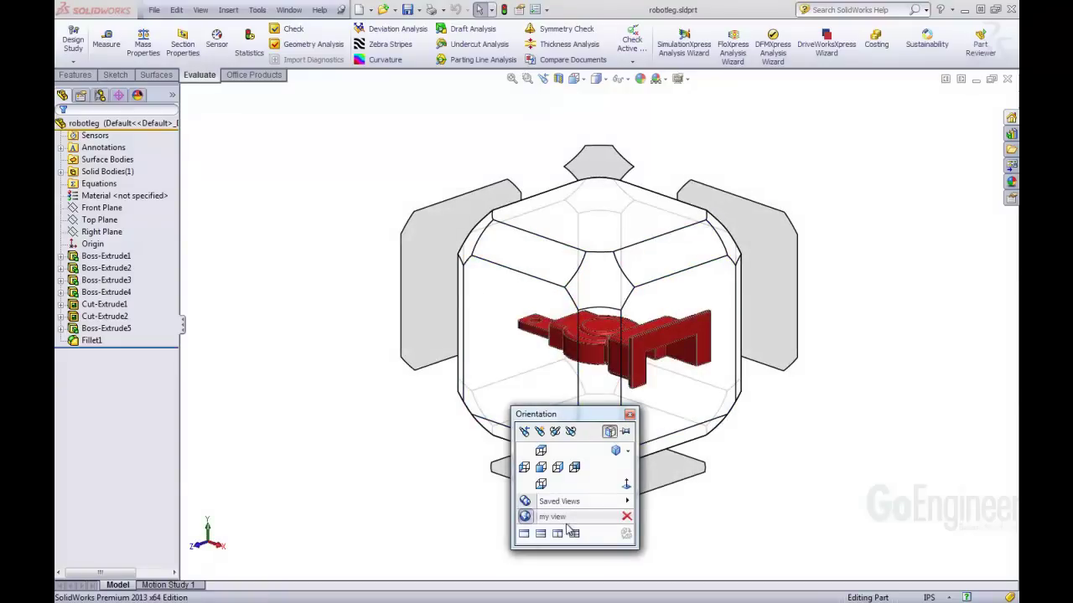
mouse_move(603, 506)
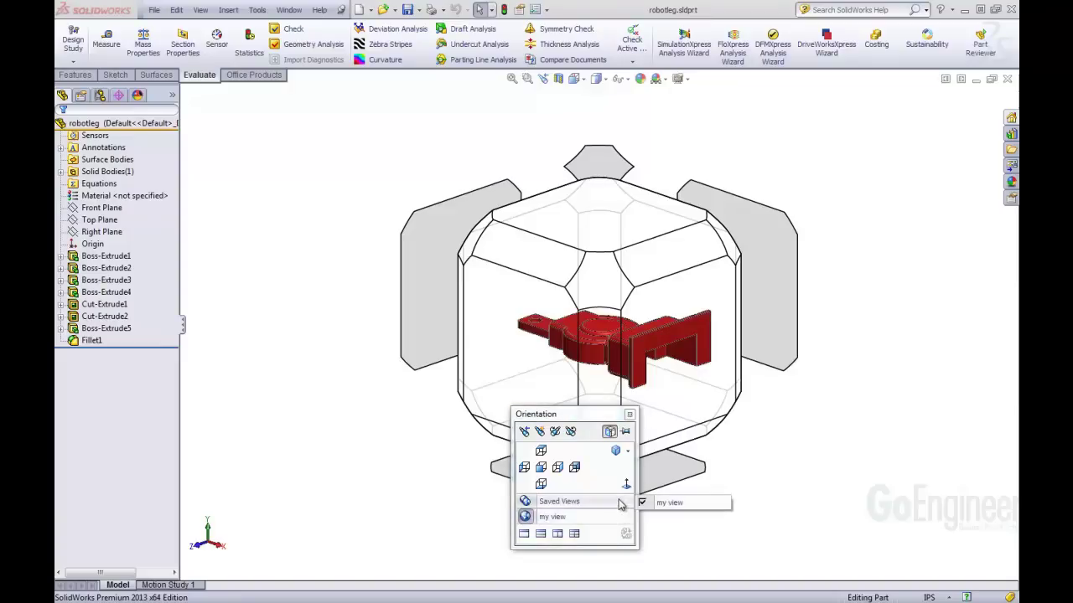
mouse_move(666, 504)
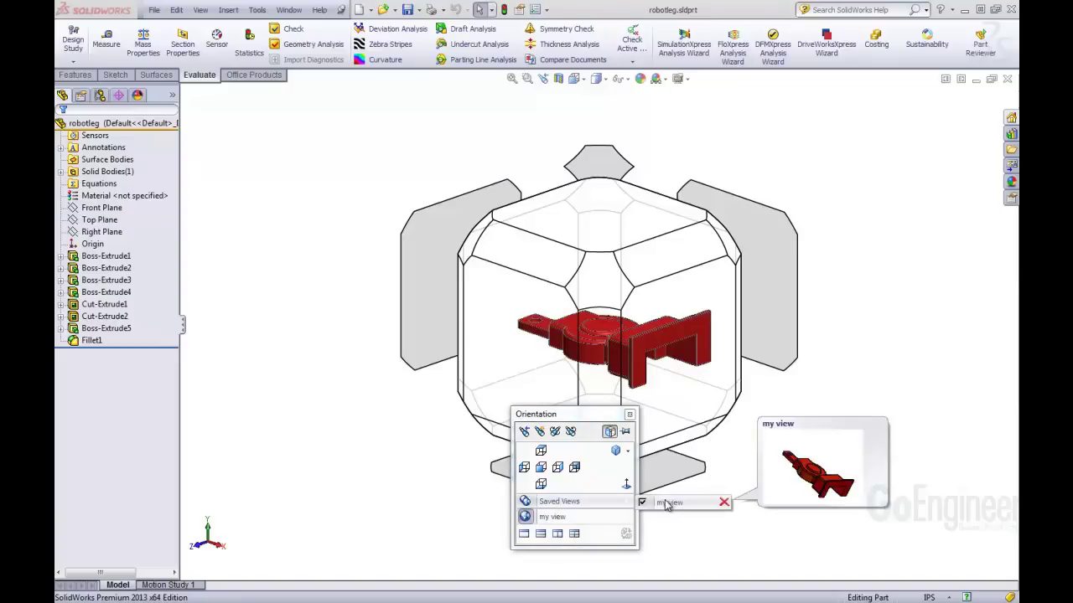